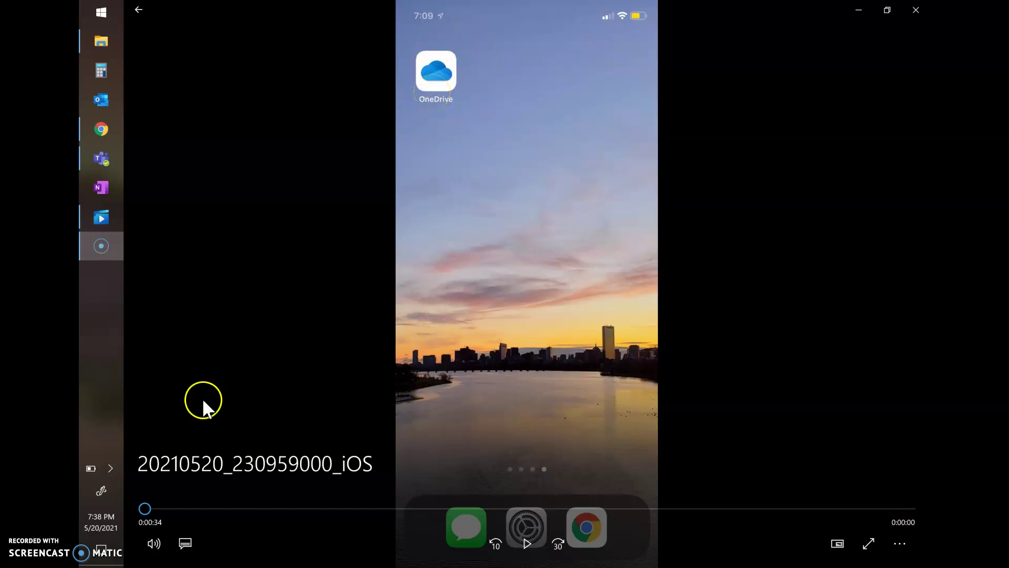
# Step: Play the phone recording 20210520_230959000_iOS and switch to File Explorer to view its file in the OneDrive folder
pyautogui.click(526, 544)
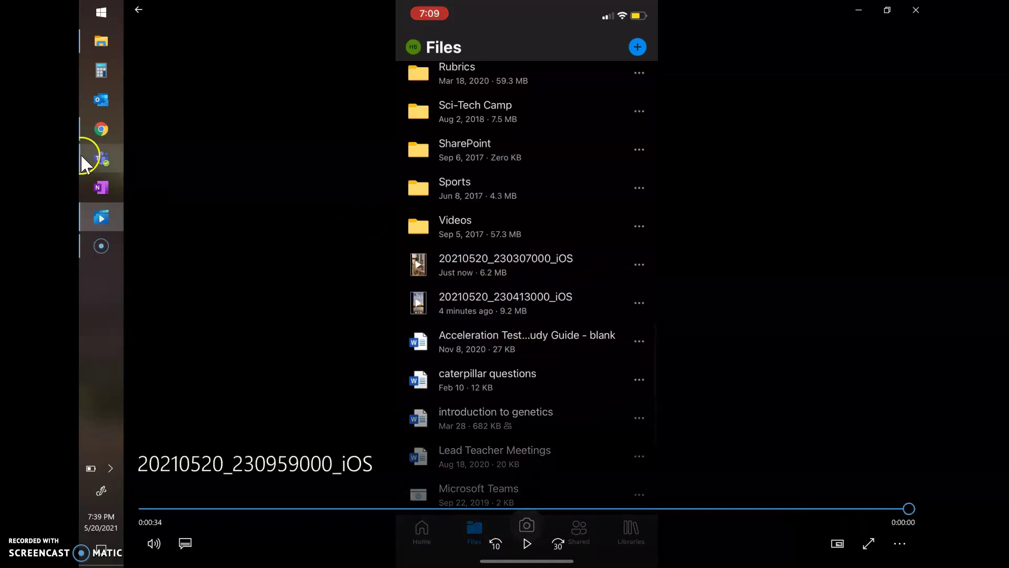
pyautogui.click(92, 36)
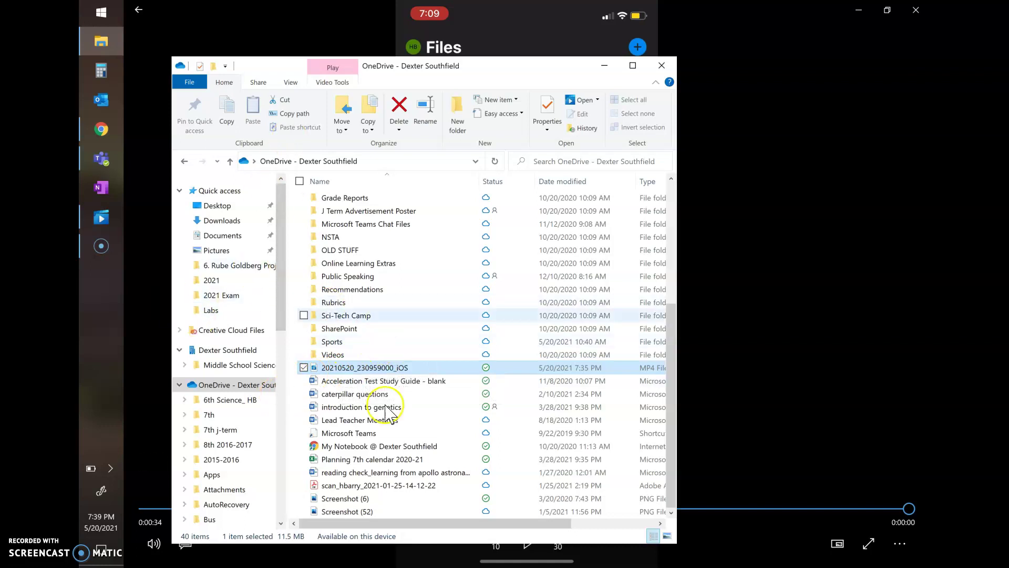
# Step: Switch to Video Editor by searching for "vid" and start a new blank video project
pyautogui.click(102, 10)
pyautogui.write('vid')
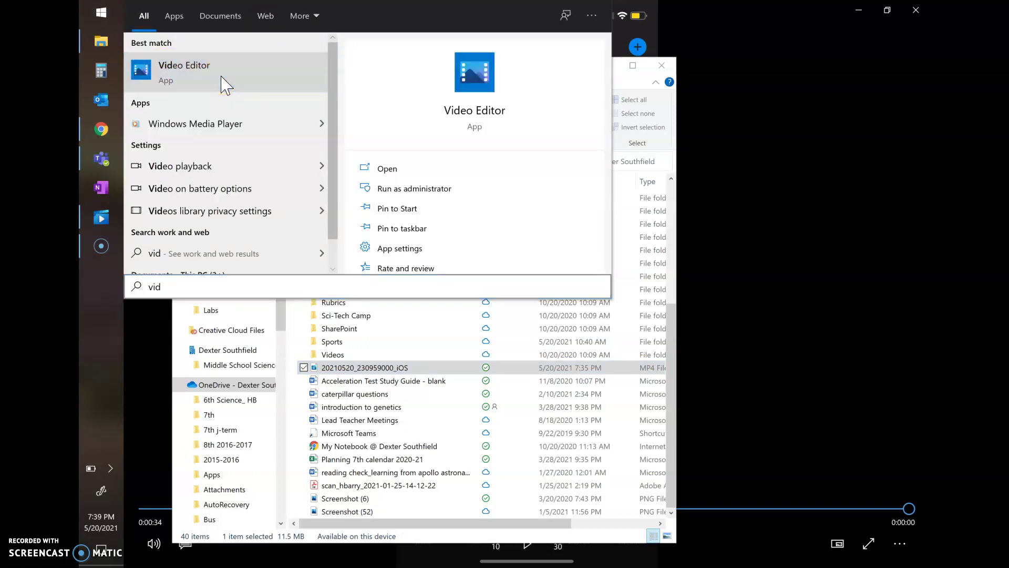
pyautogui.click(221, 78)
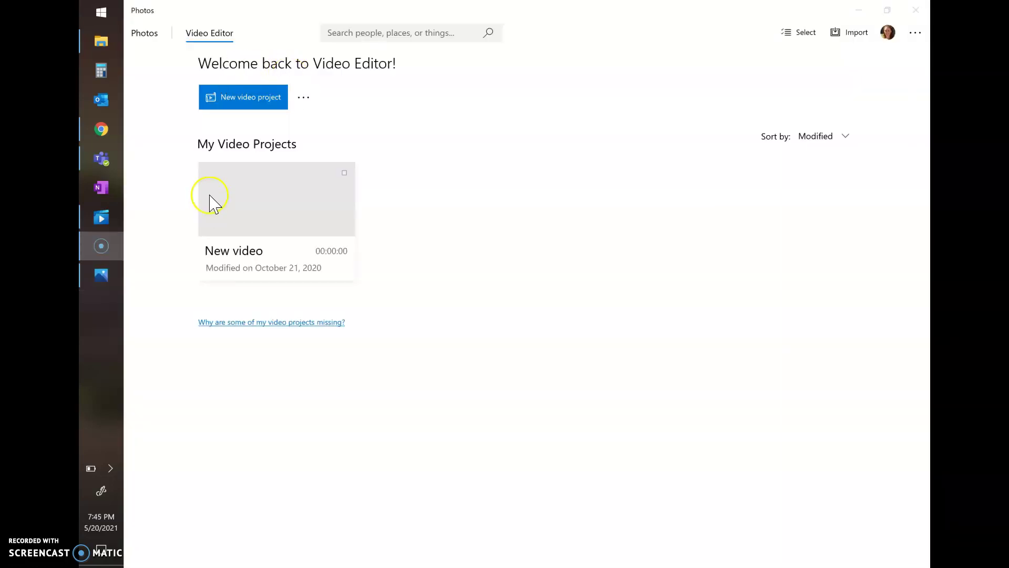
pyautogui.click(237, 102)
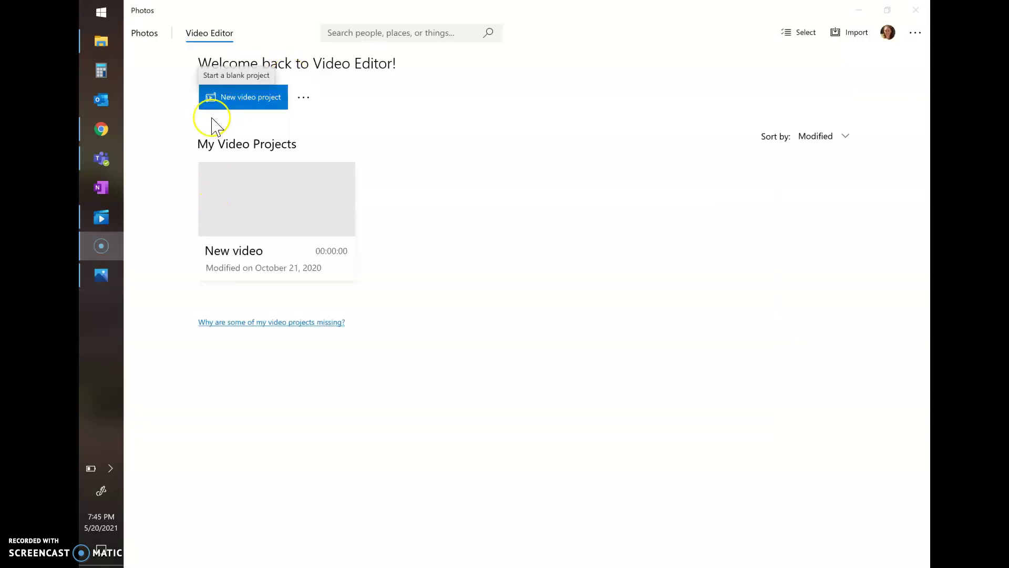
pyautogui.click(235, 101)
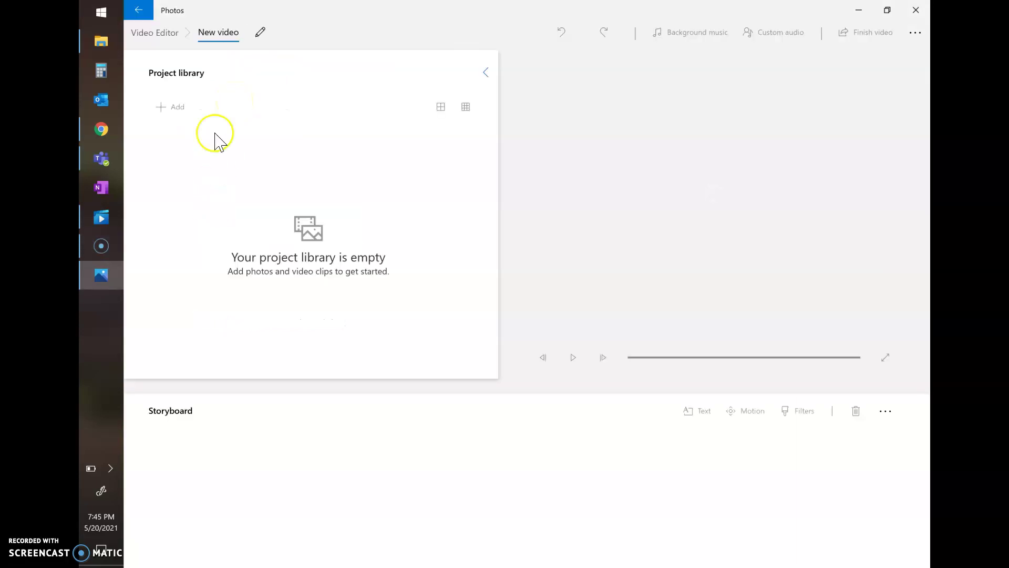
# Step: Try to rename the new video project to "rube goldberg" while the editor is still loading
pyautogui.click(260, 32)
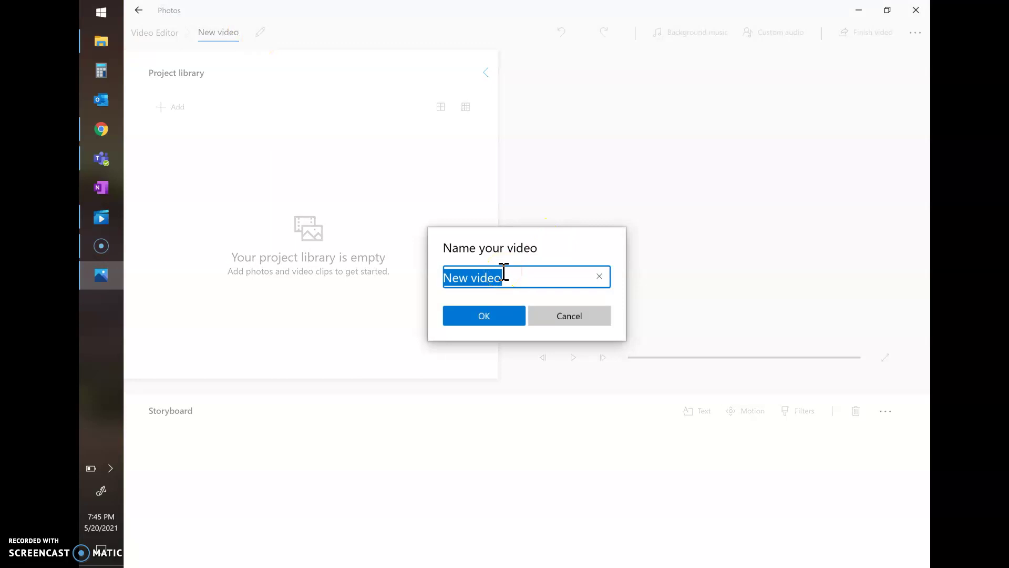
pyautogui.write('rube goldb')
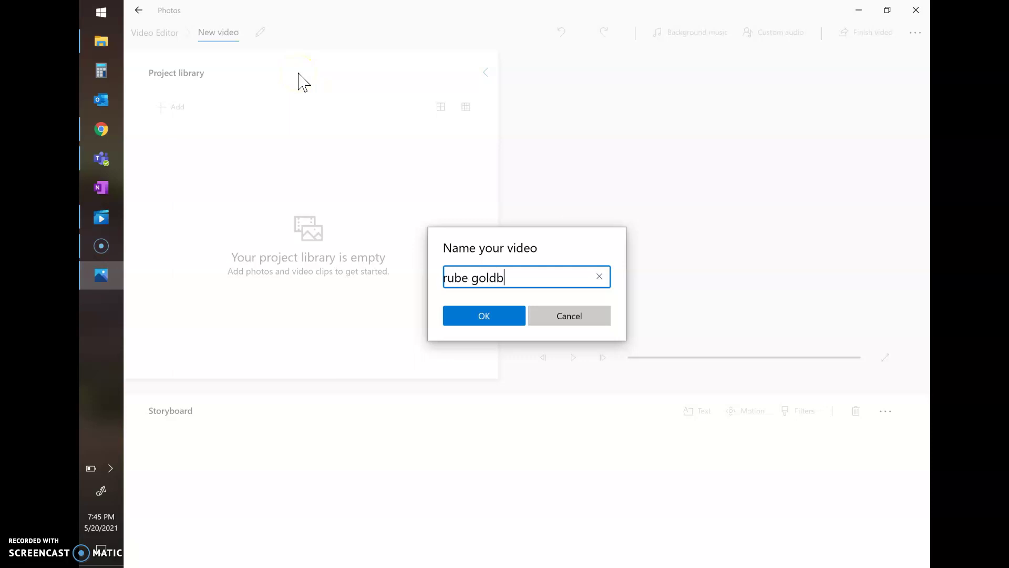
pyautogui.write('erg')
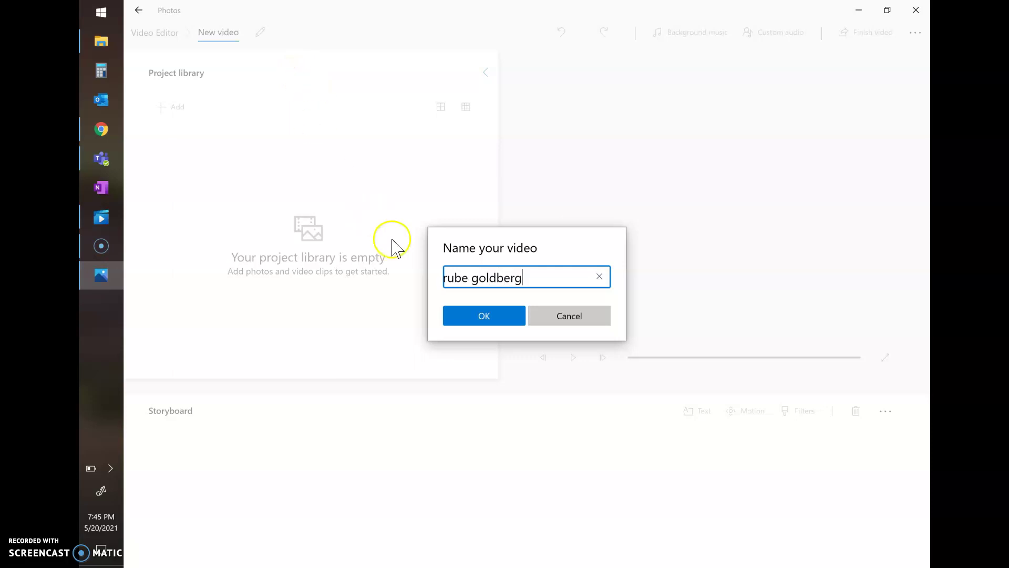
pyautogui.click(475, 317)
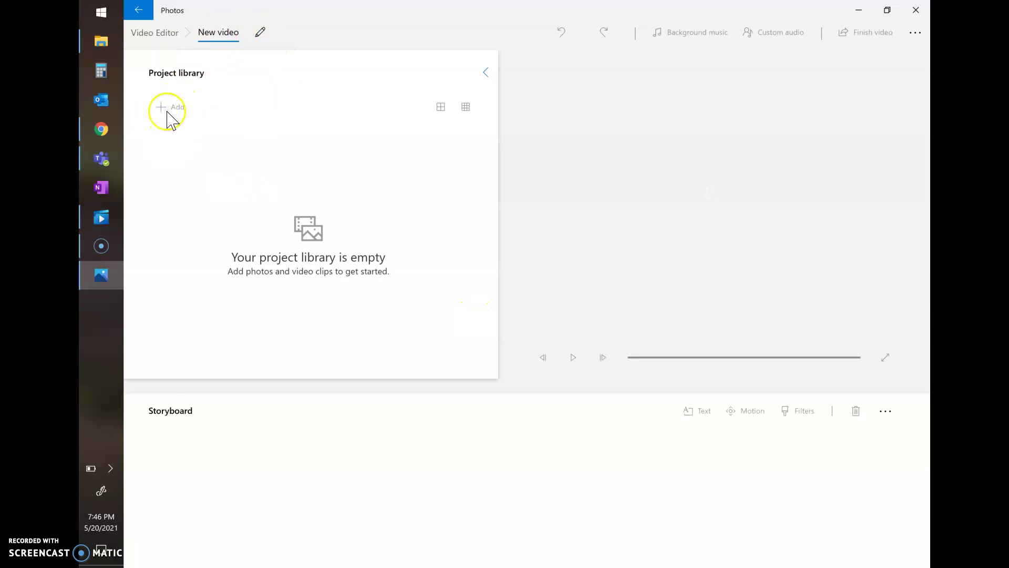
pyautogui.click(261, 32)
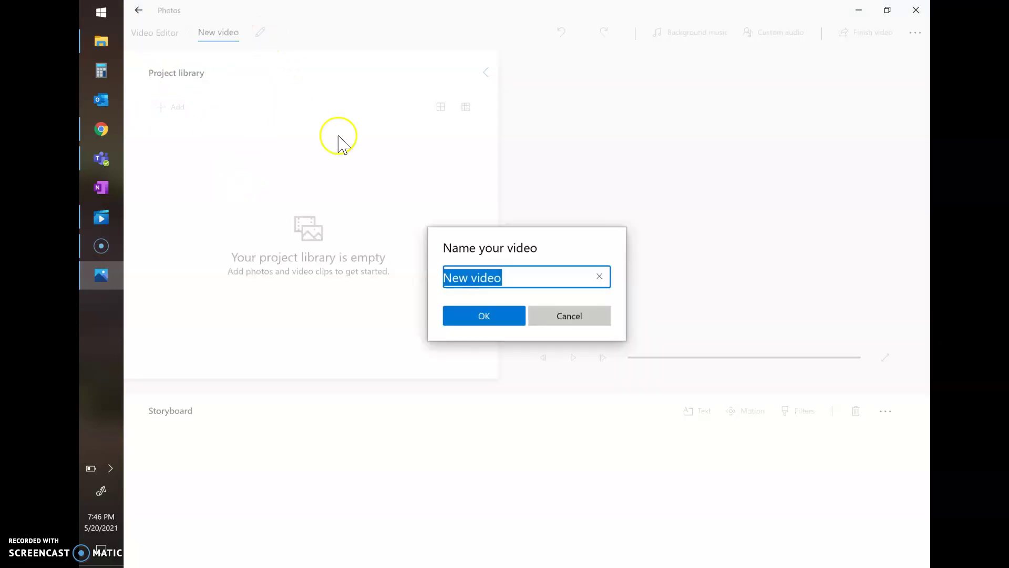
pyautogui.write('rube goldberg')
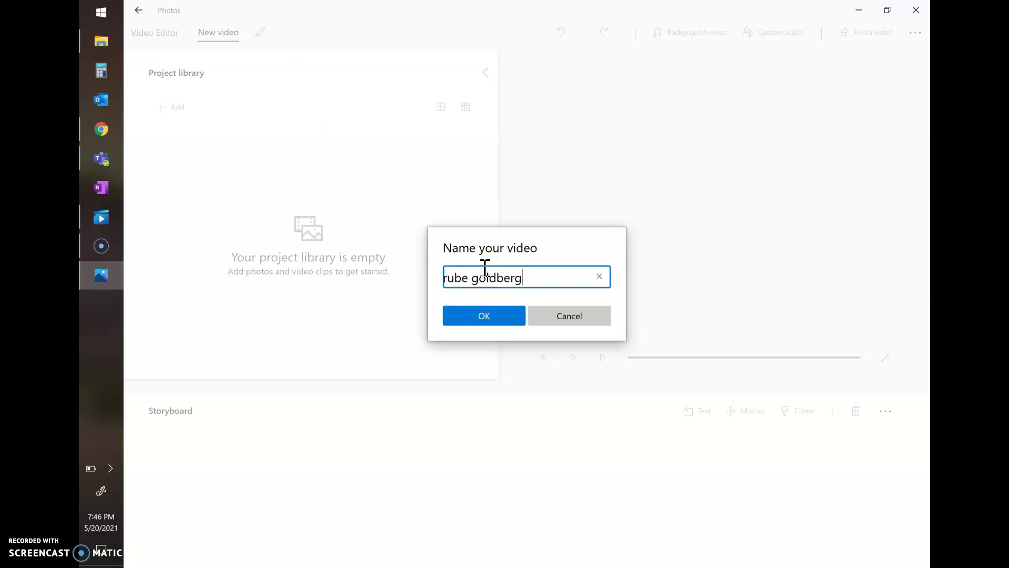
pyautogui.click(485, 316)
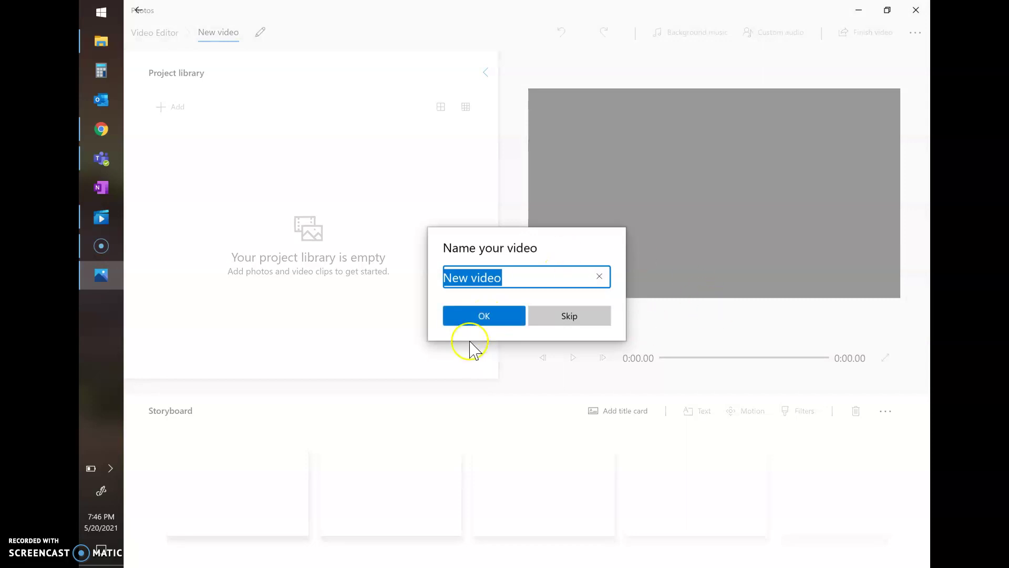
# Step: Name the video "rube goldberg" in the project's initial naming dialog
pyautogui.write('rube gold')
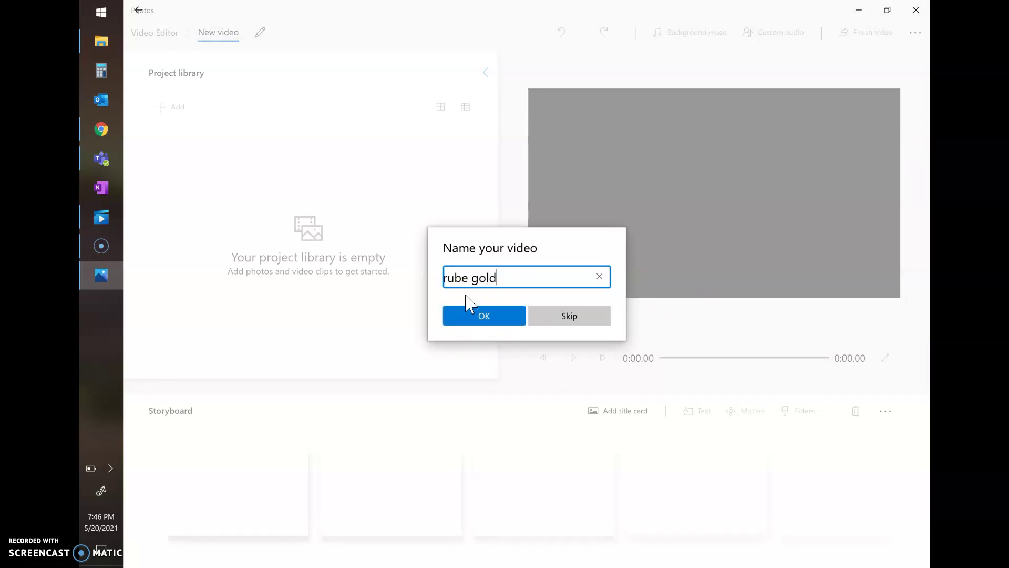
pyautogui.click(500, 316)
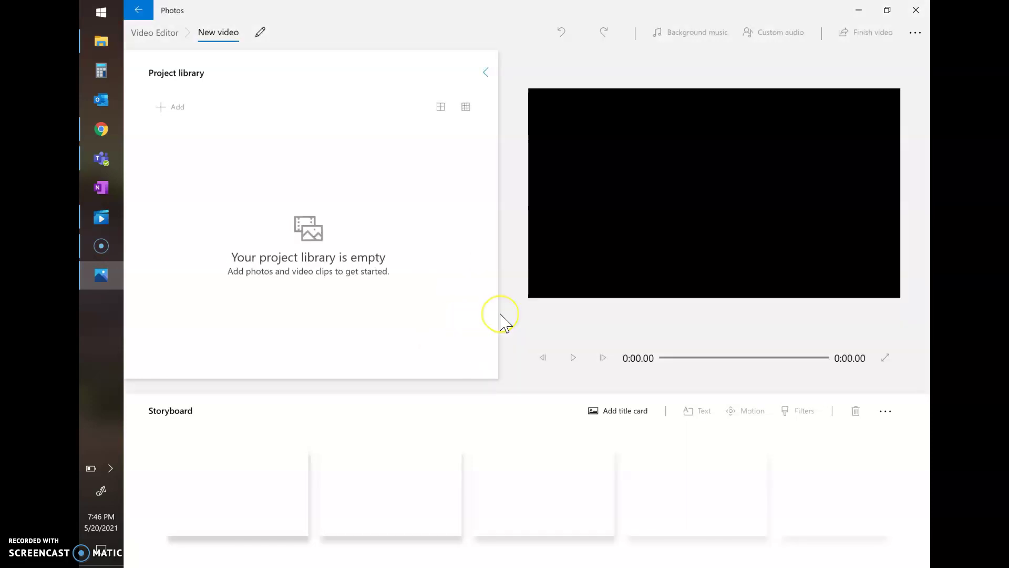
# Step: Add the videos 20210322_181358000_iOS and 20210520_230959000_iOS from the PC's OneDrive - Dexter Southfield folder to the project library
pyautogui.click(179, 110)
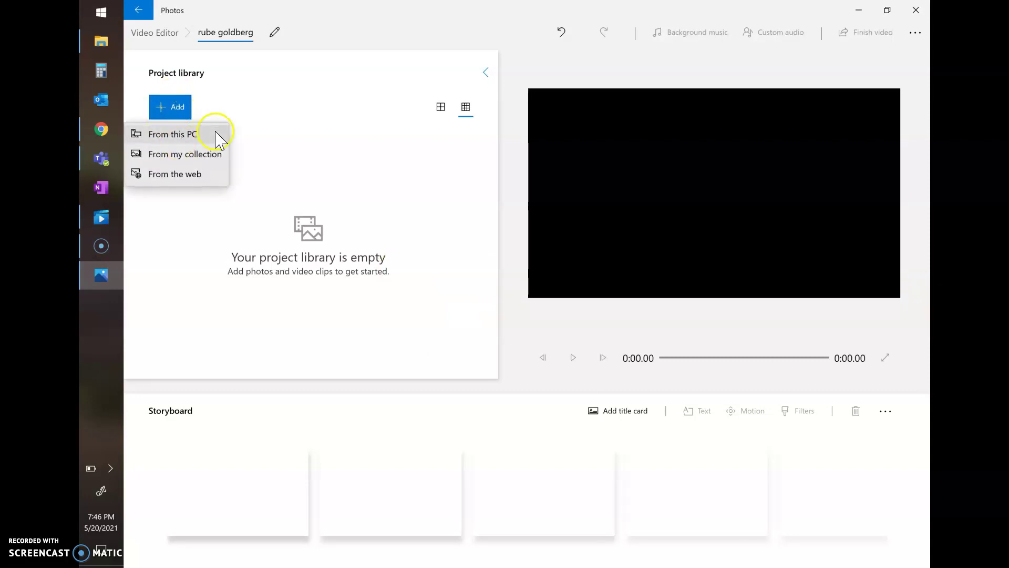
pyautogui.click(180, 136)
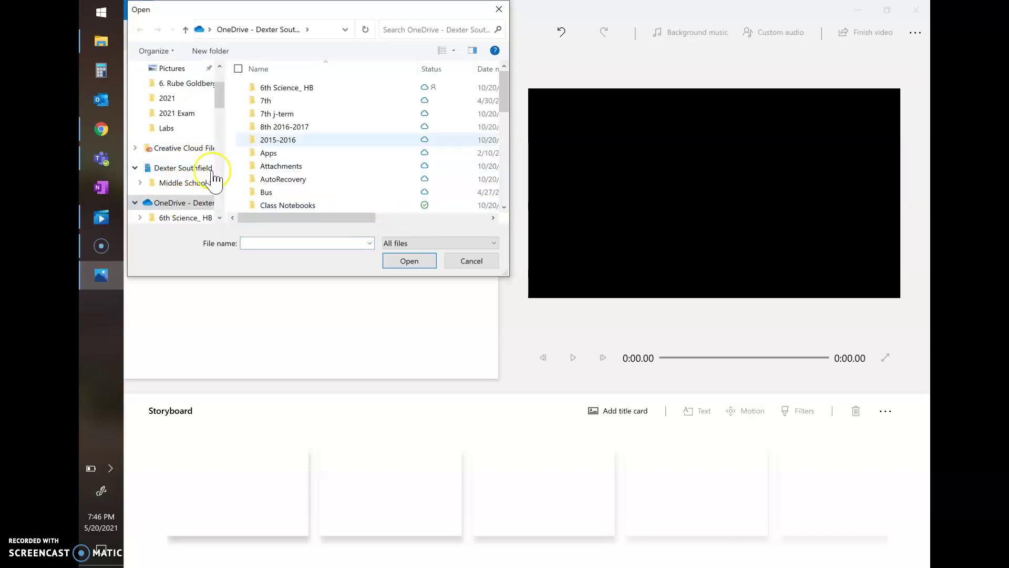
pyautogui.scroll(-3, 305, 160)
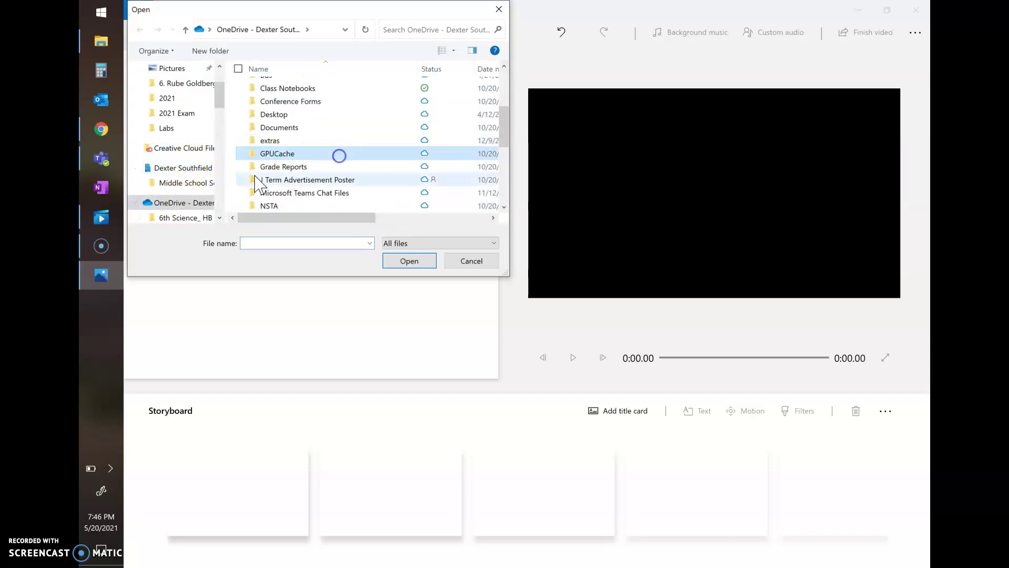
pyautogui.click(193, 202)
pyautogui.scroll(-9, 322, 155)
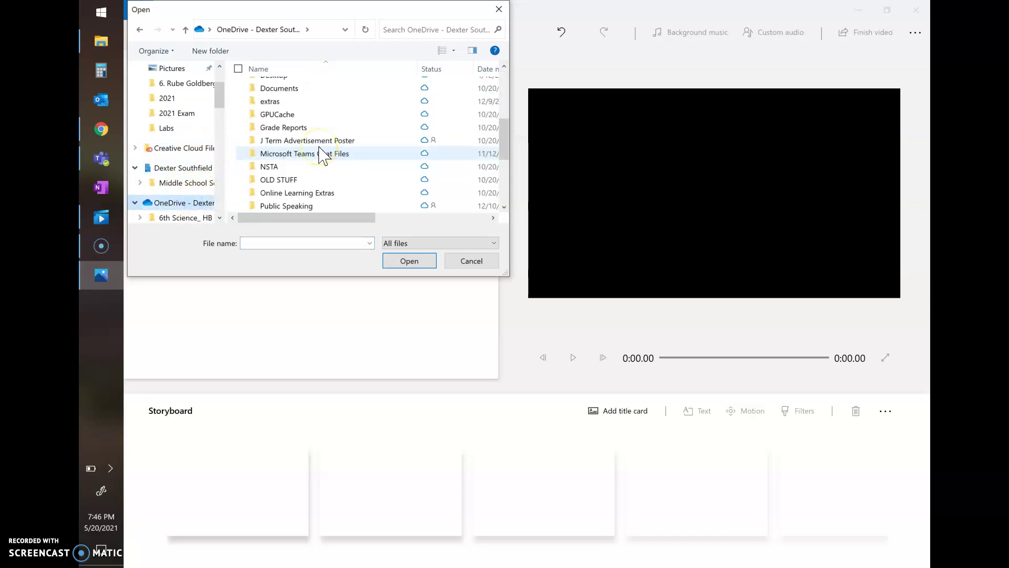
pyautogui.click(256, 172)
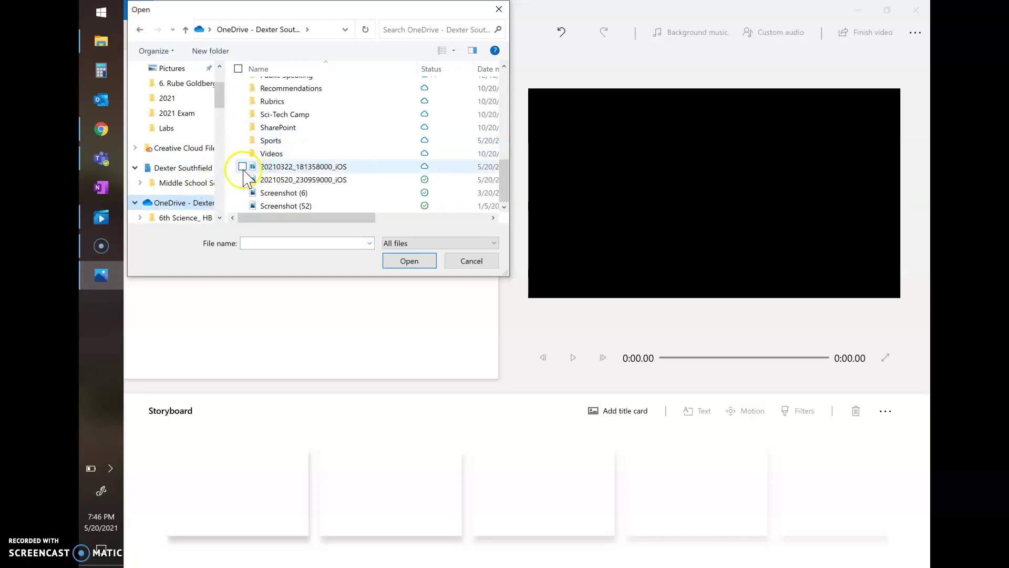
pyautogui.click(244, 168)
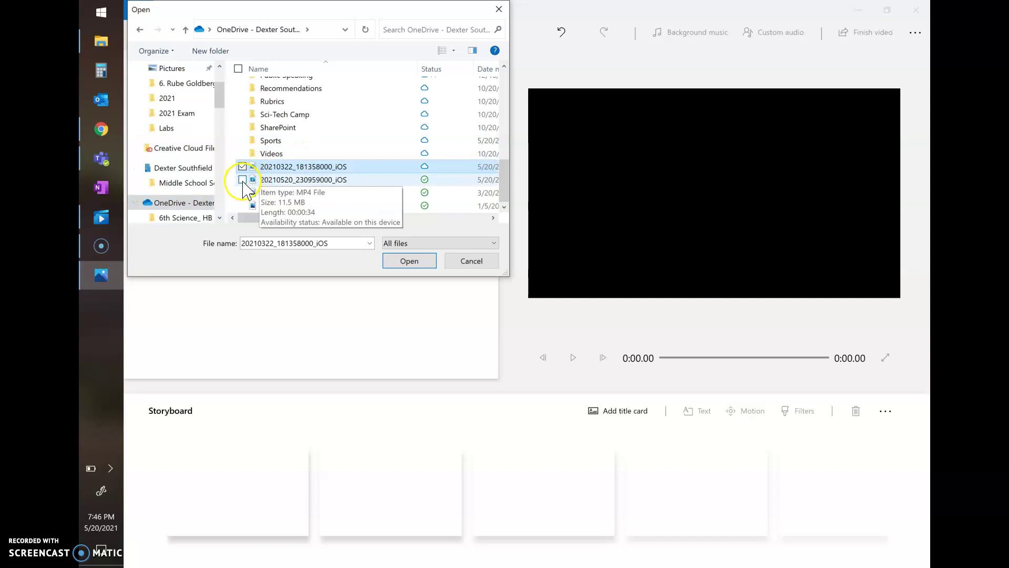
pyautogui.click(243, 180)
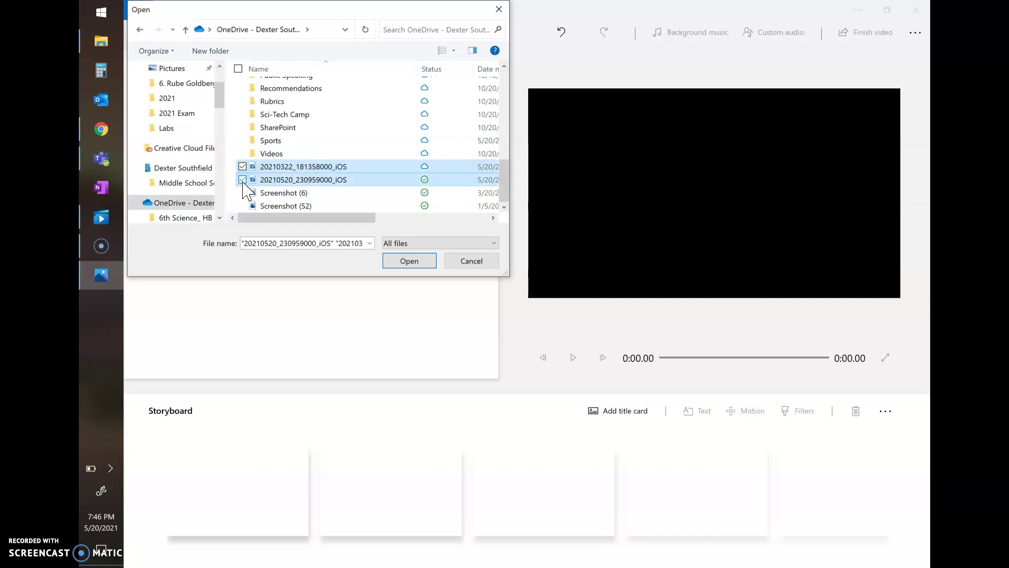
pyautogui.click(410, 261)
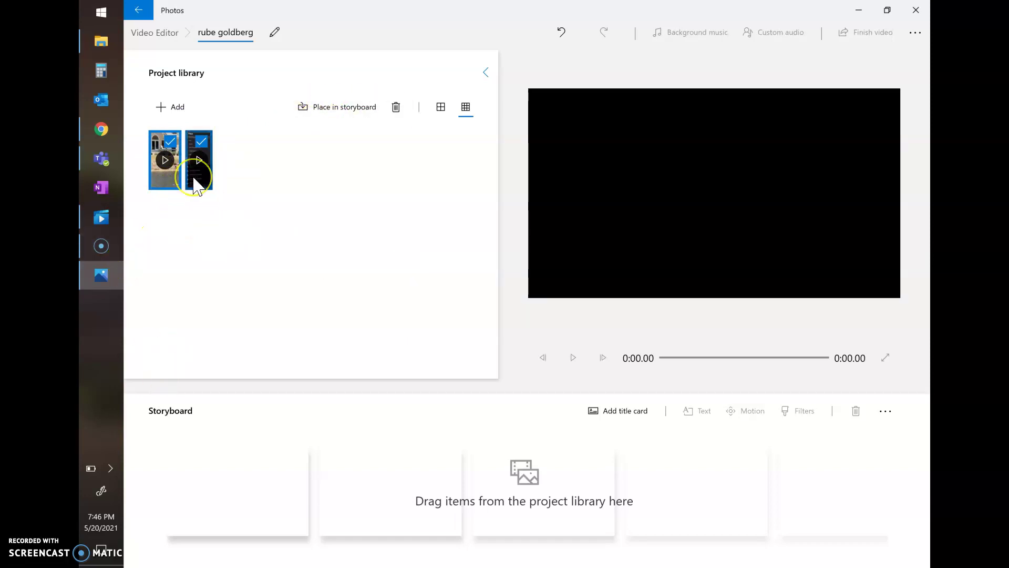
# Step: Place both library videos on the storyboard and reorder them so the phone screen recording comes before the pond clip
pyautogui.moveTo(197, 185); pyautogui.dragTo(269, 506)
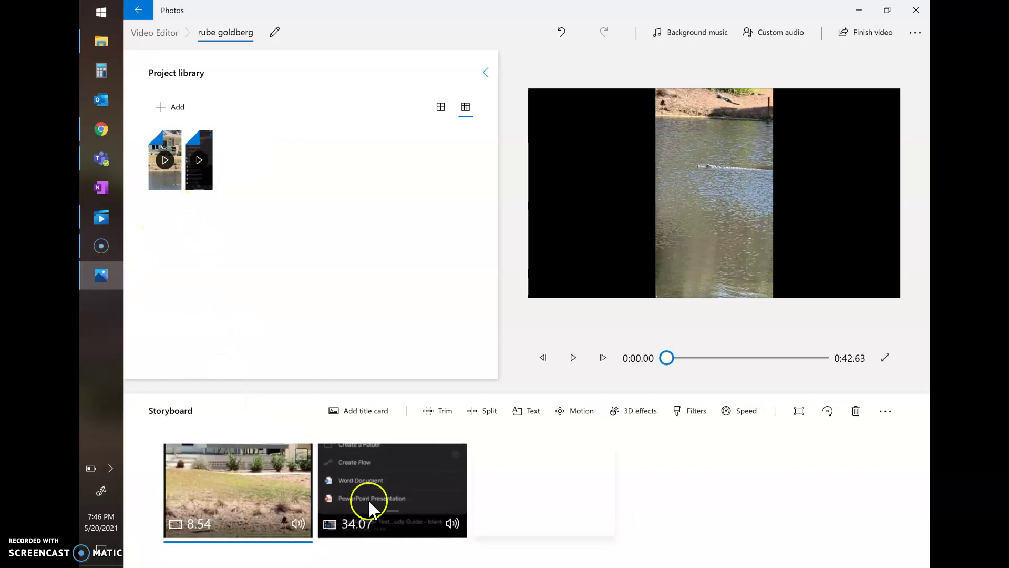
pyautogui.moveTo(257, 505); pyautogui.dragTo(452, 492)
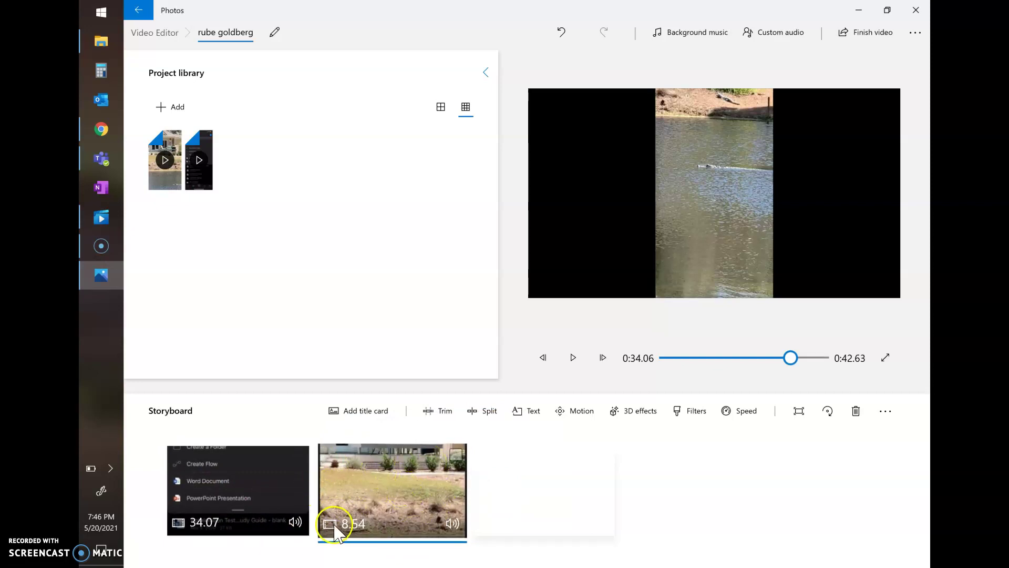
pyautogui.moveTo(283, 507); pyautogui.dragTo(473, 494)
pyautogui.moveTo(227, 502); pyautogui.dragTo(494, 512)
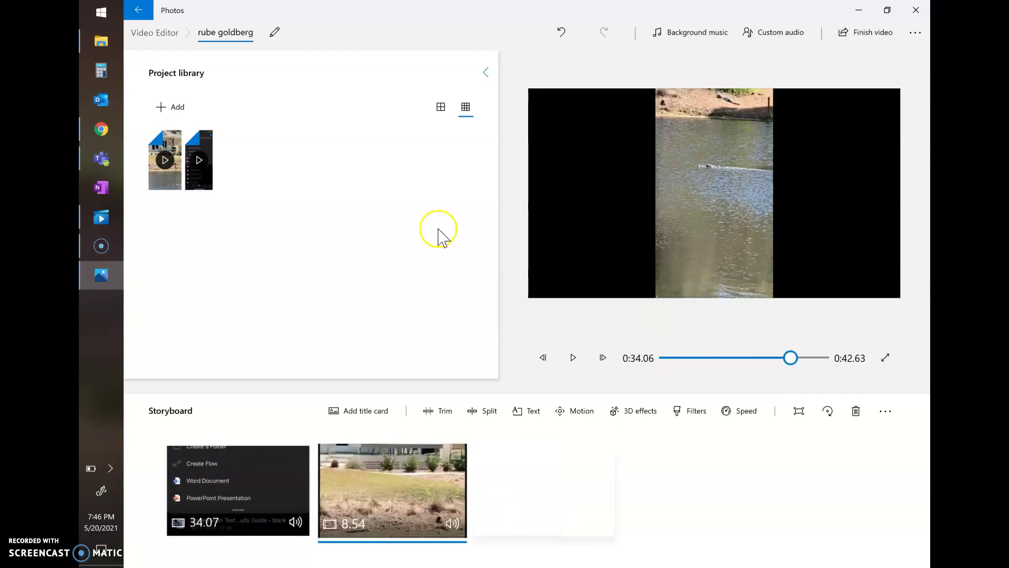
# Step: Export the finished video in High 1080p quality as "rube goldberg" to the OneDrive - Dexter Southfield folder
pyautogui.click(872, 35)
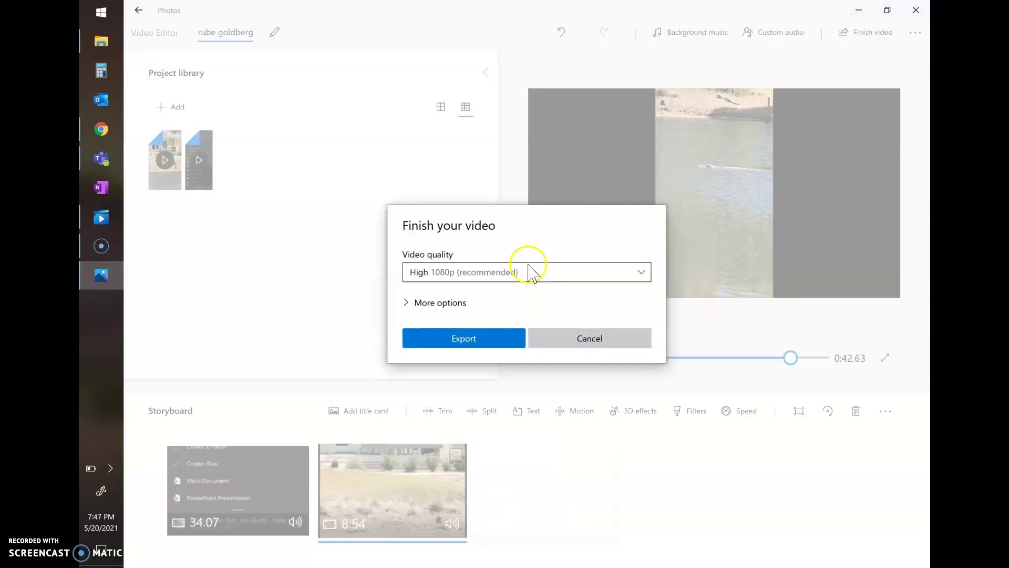
pyautogui.click(450, 340)
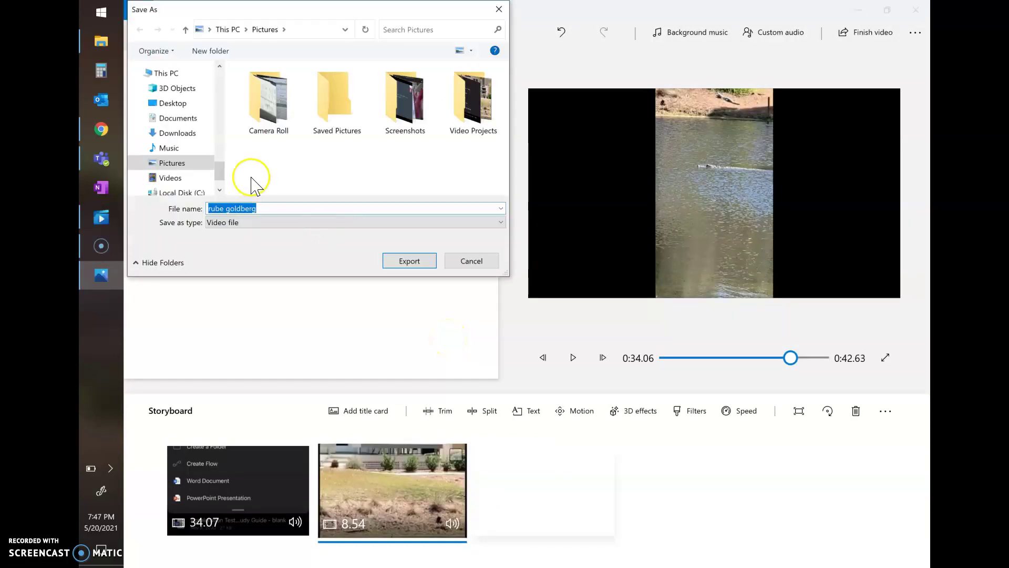
pyautogui.scroll(10, 182, 148)
pyautogui.scroll(1, 182, 147)
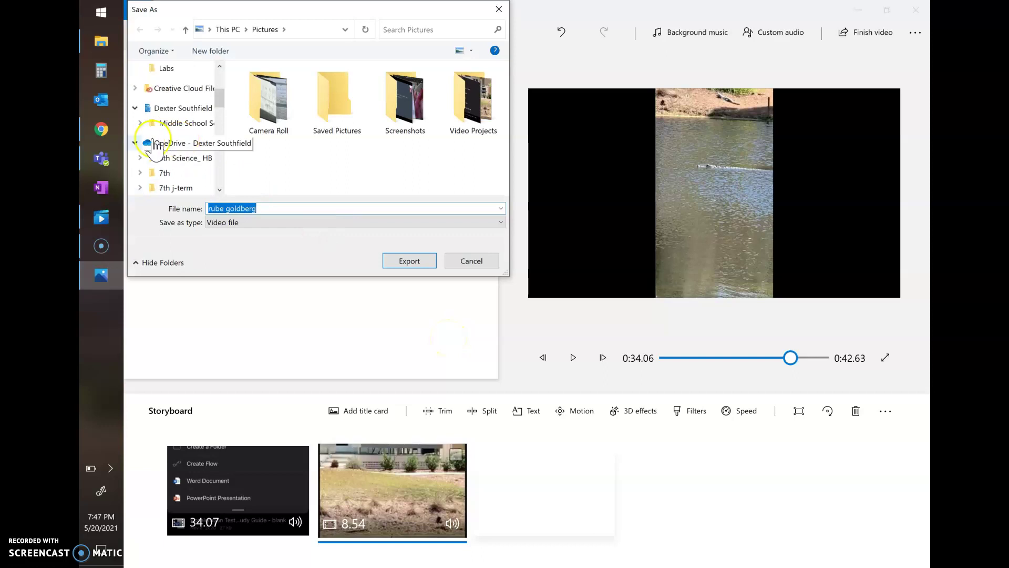
pyautogui.click(176, 141)
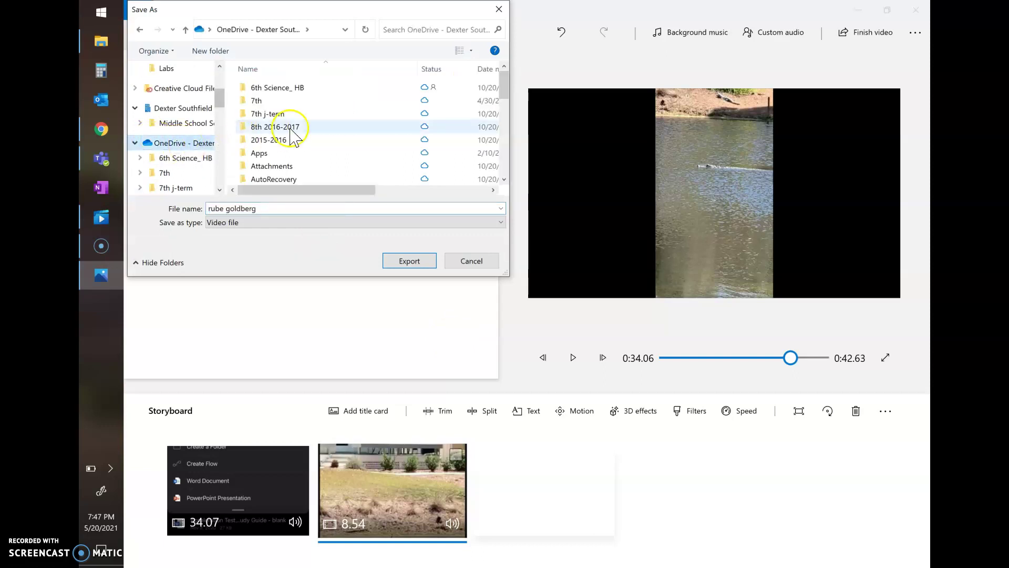
pyautogui.click(410, 262)
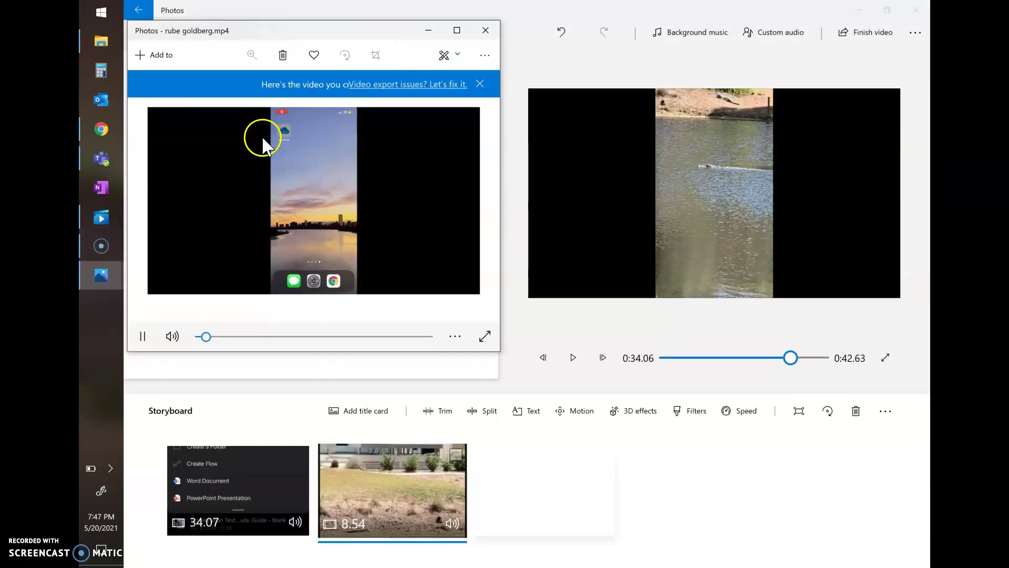
# Step: Switch to Chrome and, in a new tab, open the RUNE GOLDBERG VIDEOS album of the Schoology course Science-Grade 8 (M): 2
pyautogui.click(92, 132)
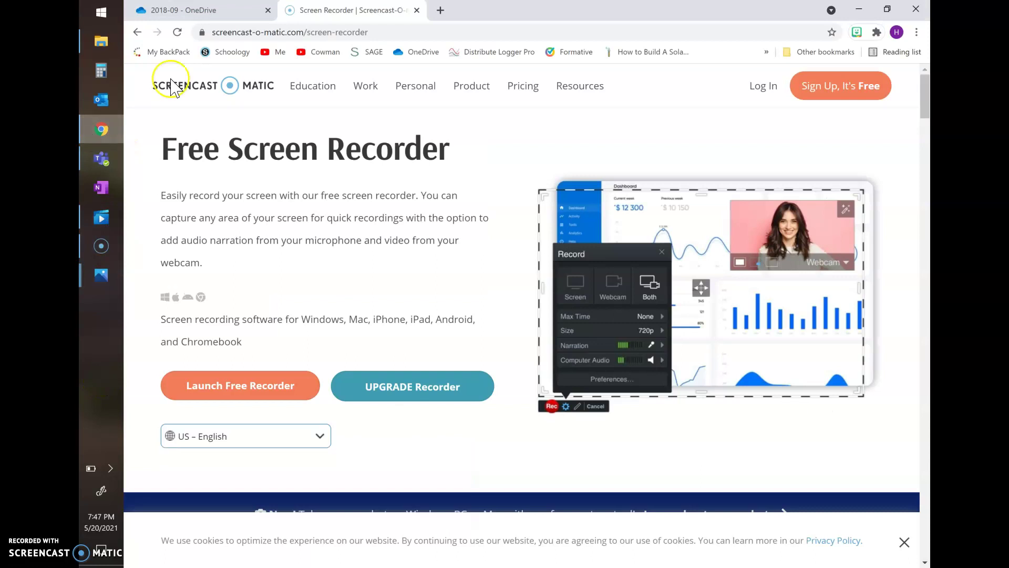
pyautogui.click(445, 11)
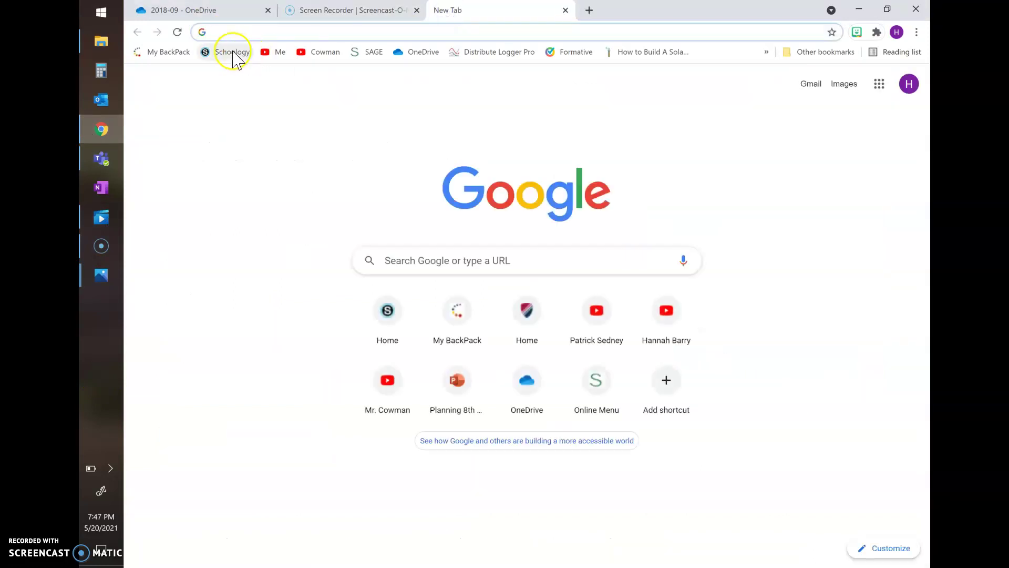
pyautogui.click(233, 55)
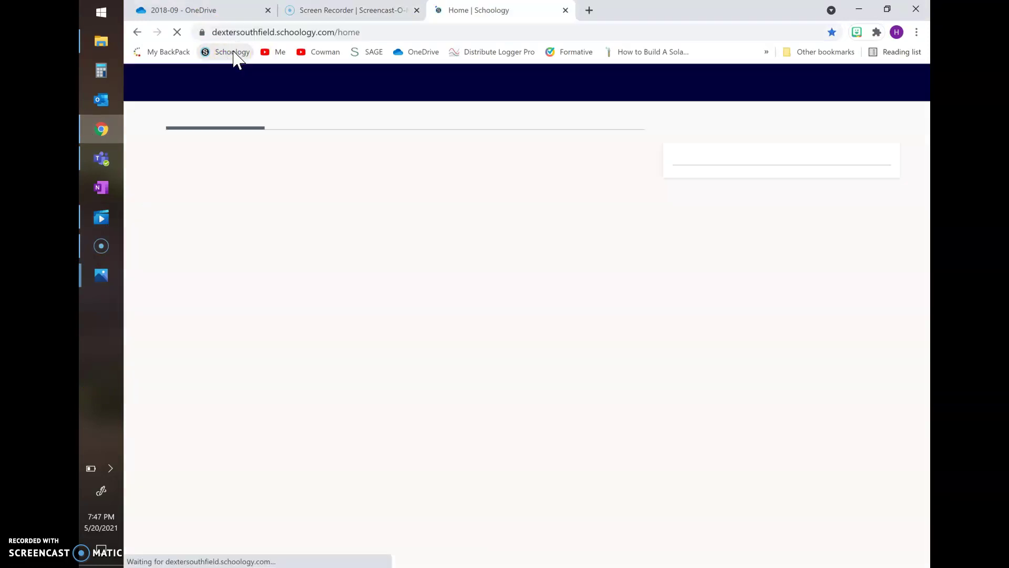
pyautogui.click(262, 84)
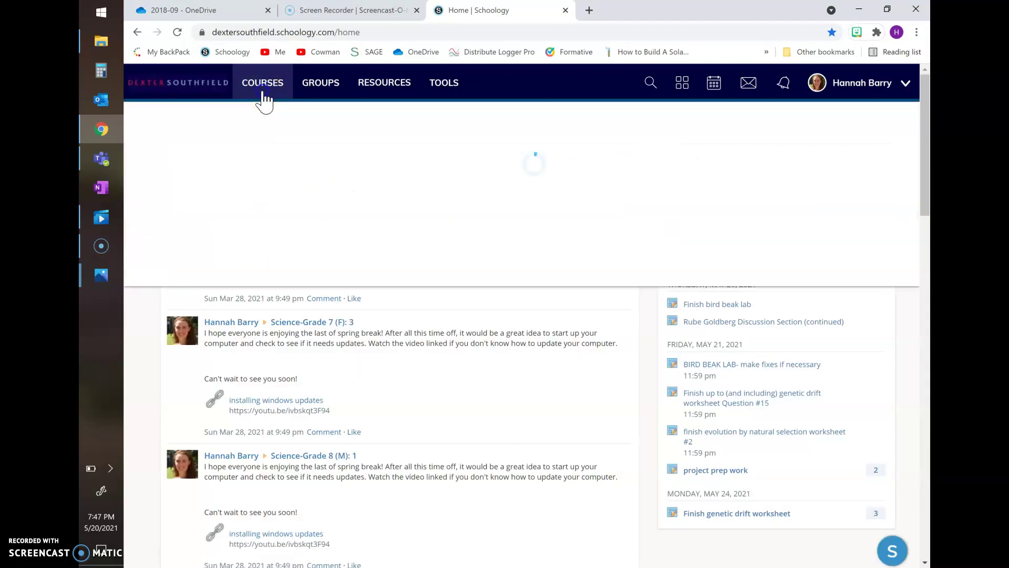
pyautogui.click(261, 312)
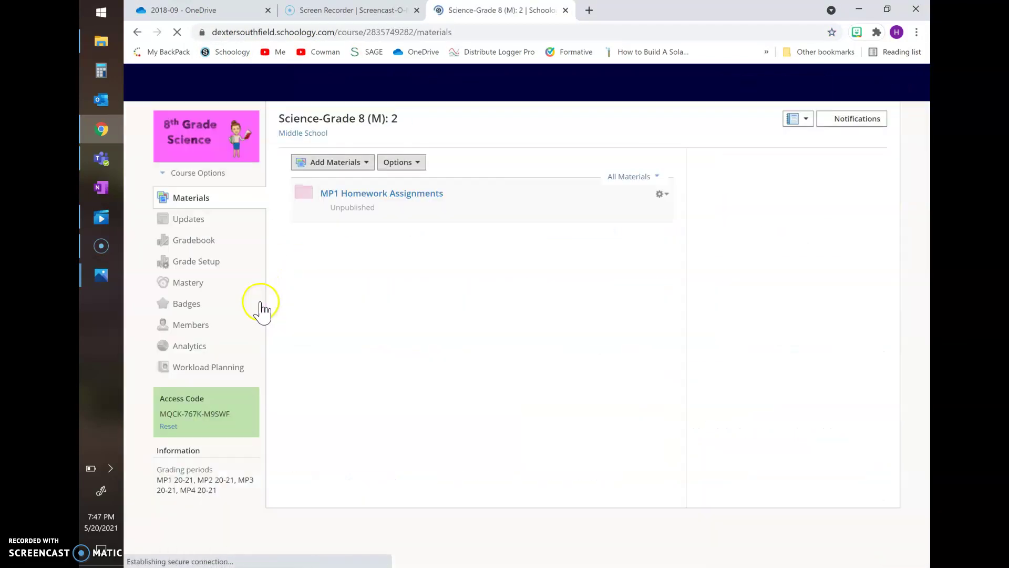
pyautogui.scroll(-4, 429, 323)
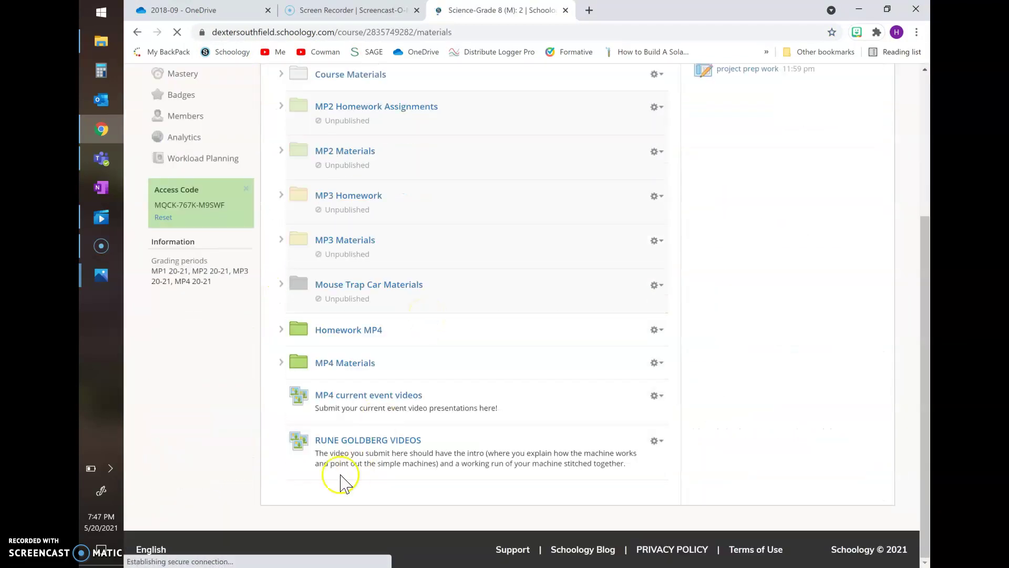
pyautogui.click(365, 447)
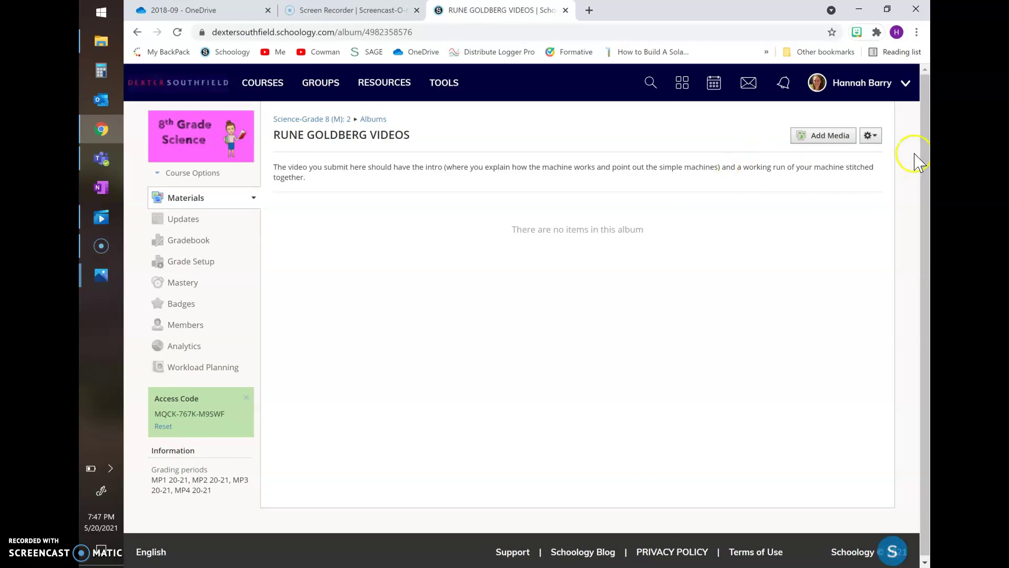
# Step: Start adding media to the album and attach the "rube goldberg" MP4 file from the OneDrive - Dexter Southfield folder
pyautogui.click(830, 135)
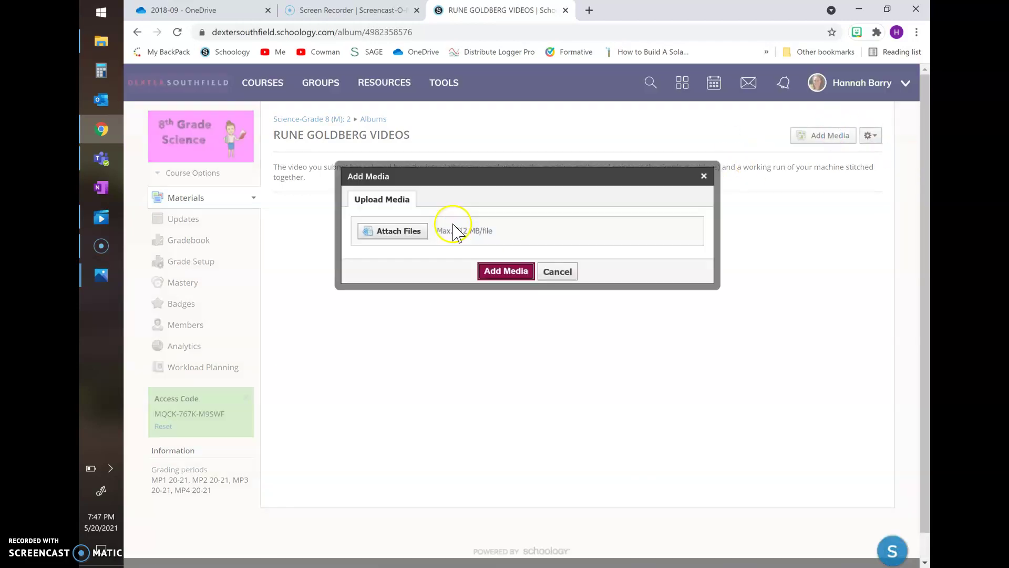
pyautogui.click(390, 235)
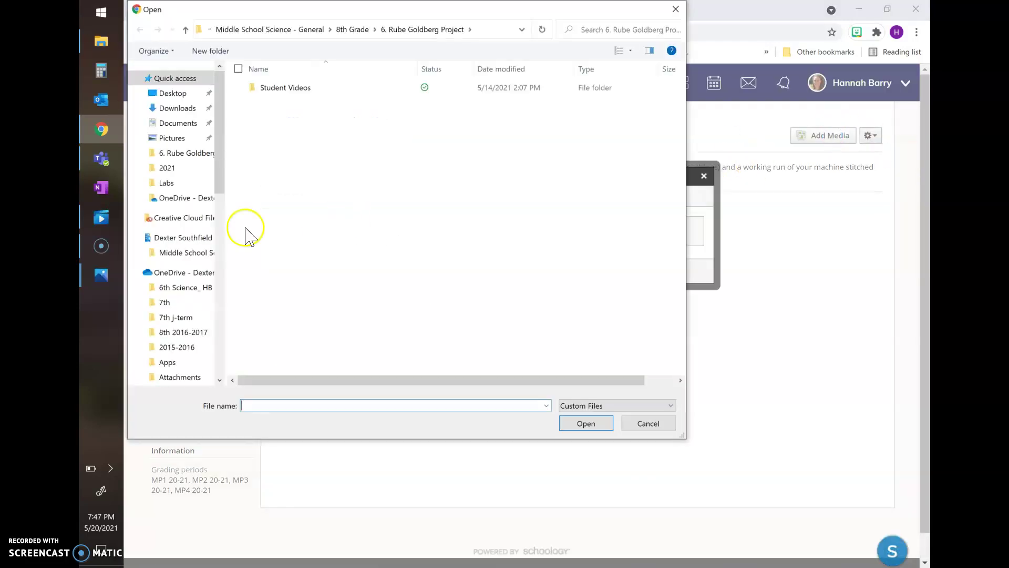
pyautogui.click(171, 272)
pyautogui.scroll(-4, 319, 209)
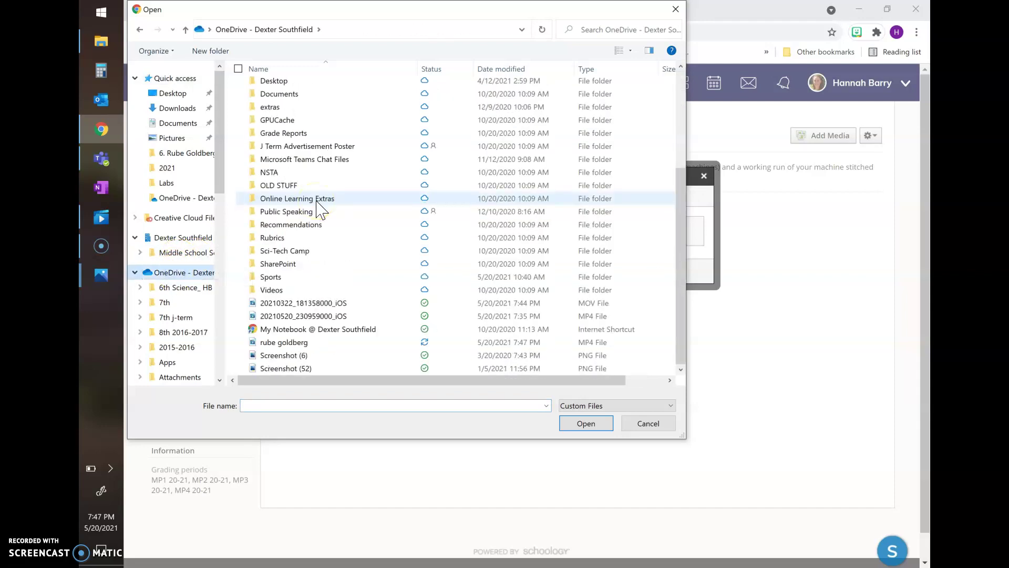
pyautogui.click(277, 345)
pyautogui.click(584, 424)
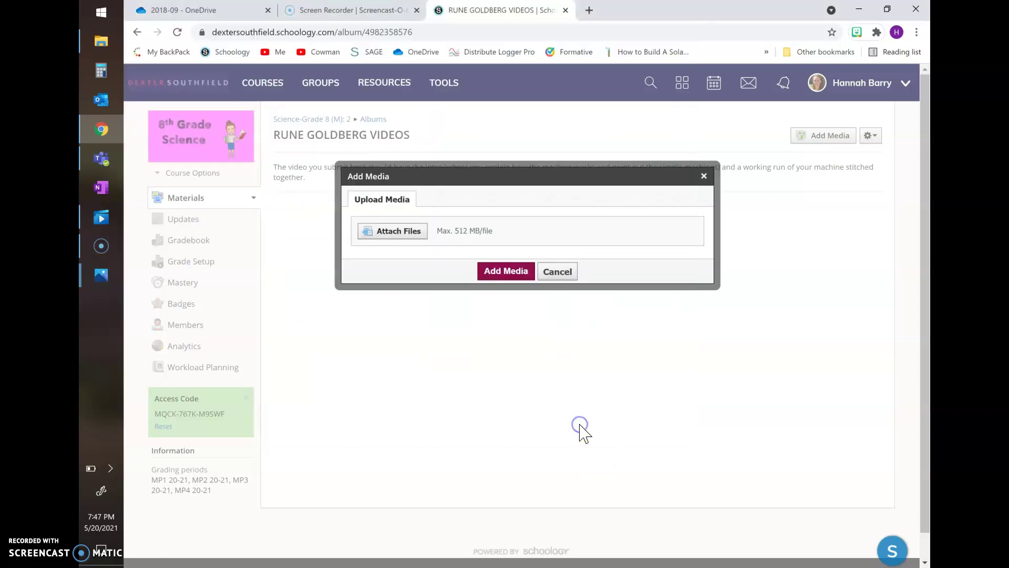